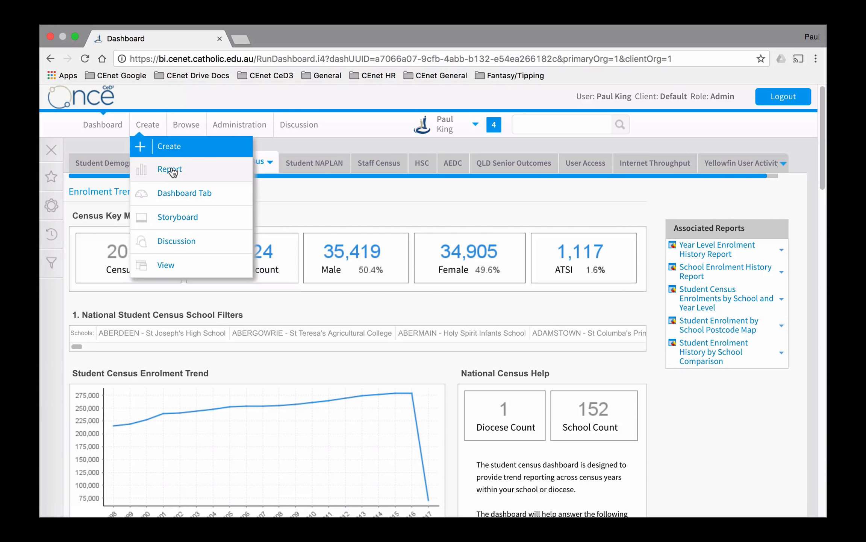
- Create a regular report with the Drag and Drop Builder, using the National Student Census view as data source
click(171, 169)
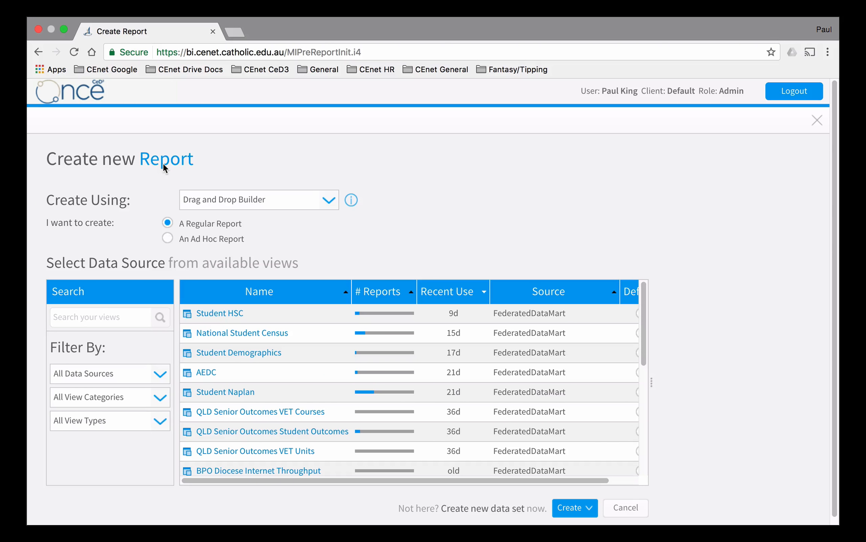
scroll(658, 367, down, 1)
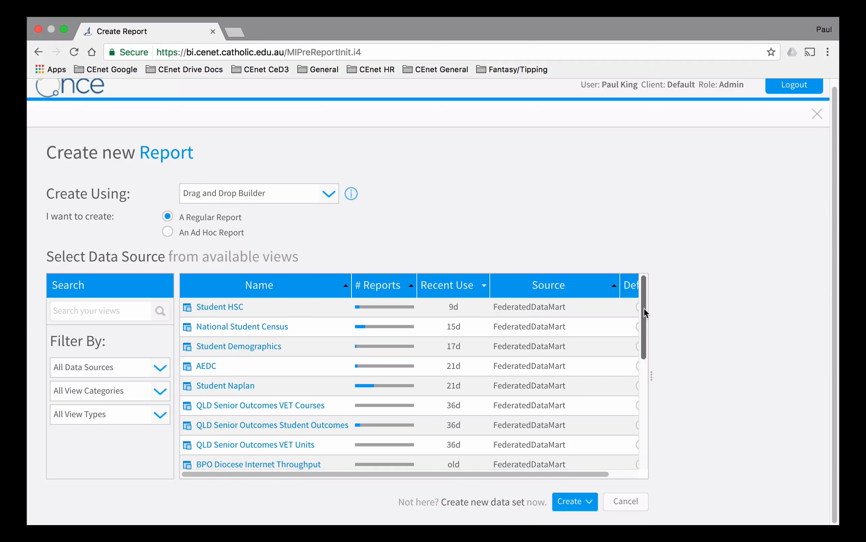
mouse_move(247, 331)
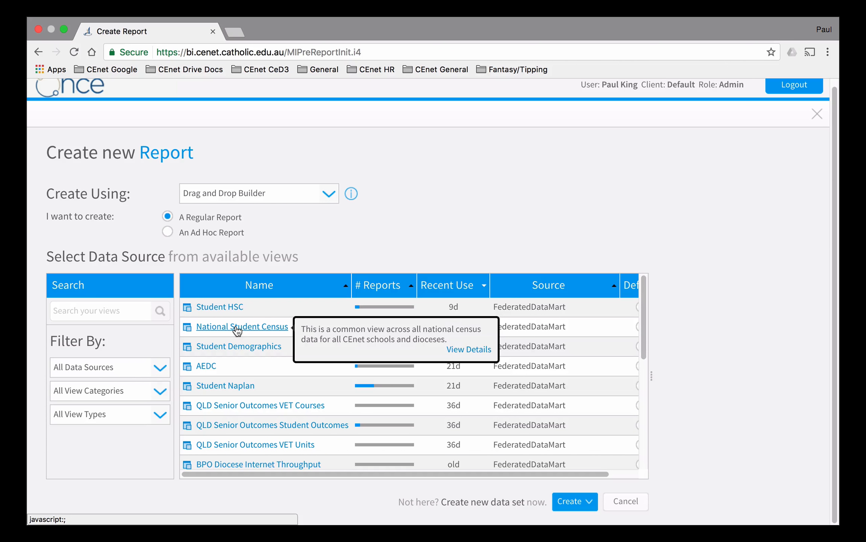
click(237, 327)
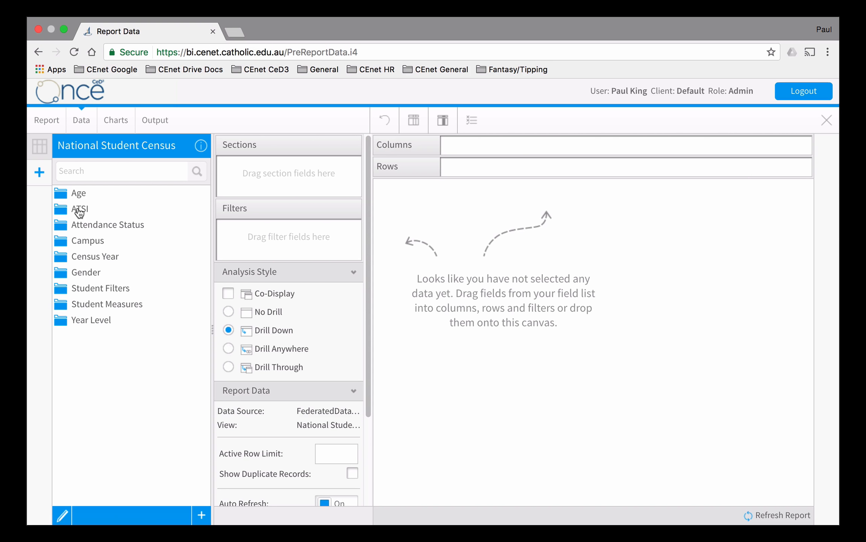
- Examine which fields the Student Measures and Campus folders of the National Student Census view contain
click(112, 305)
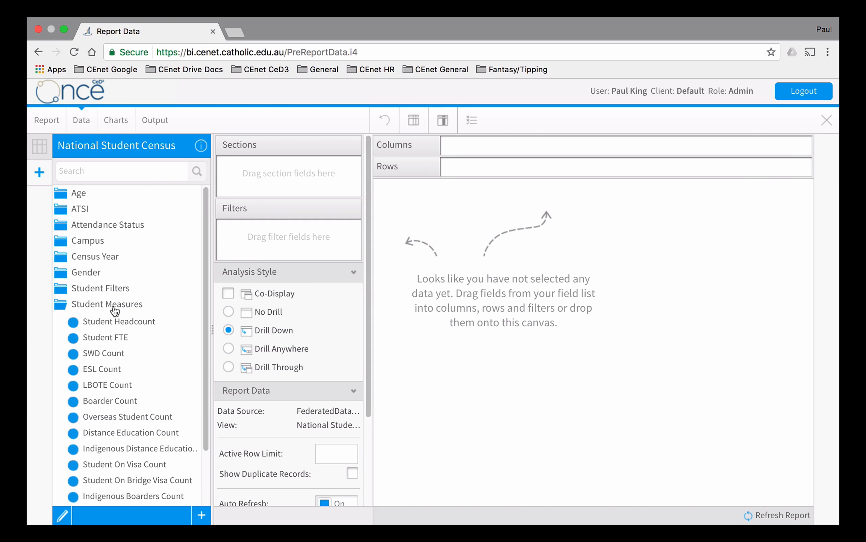
scroll(121, 333, down, 2)
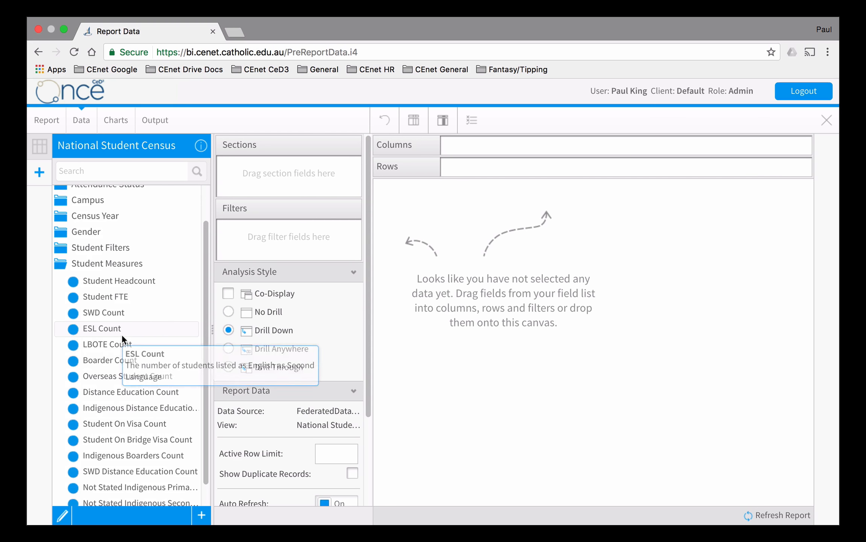
scroll(114, 313, up, 2)
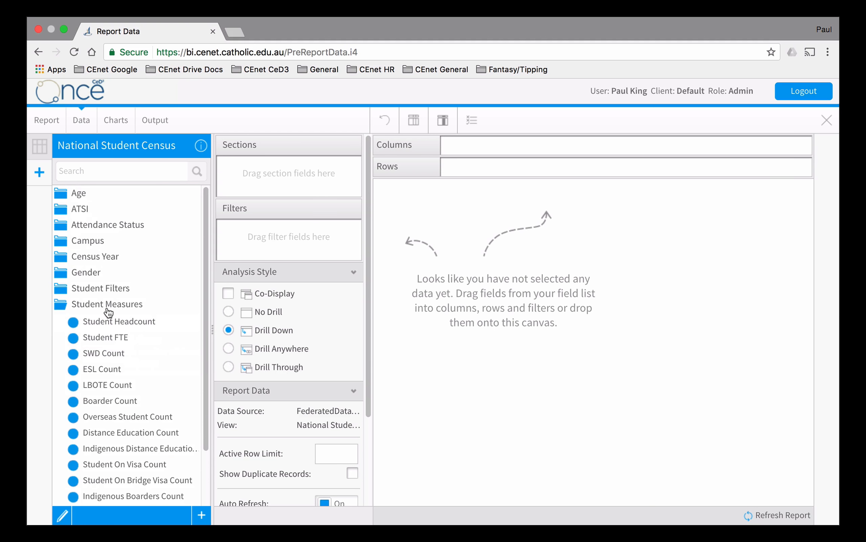
click(110, 304)
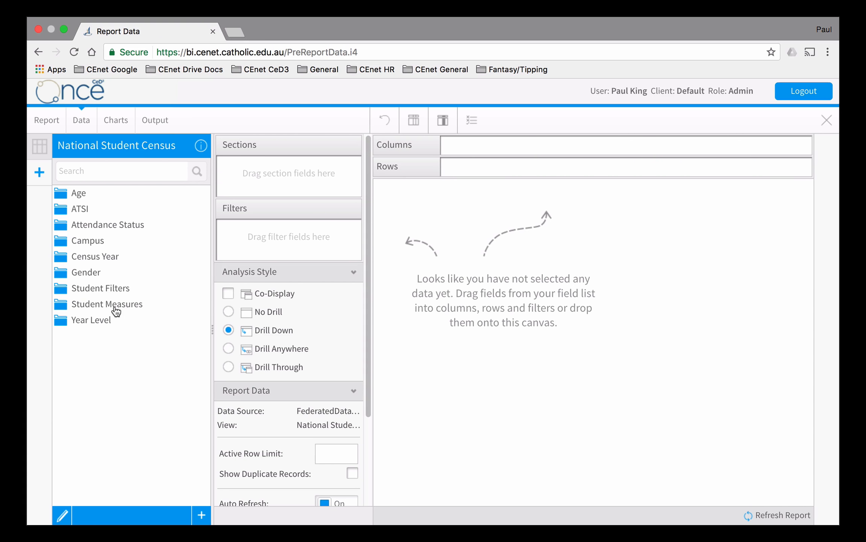
click(87, 241)
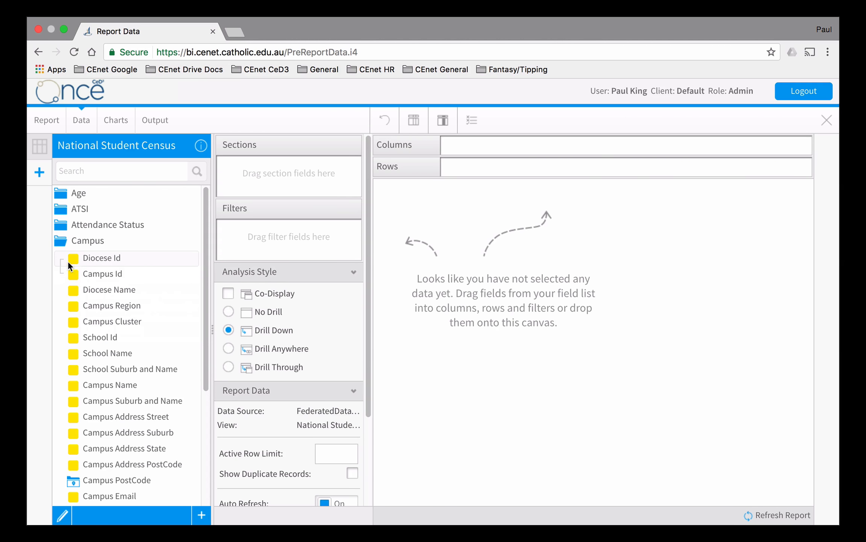
click(75, 241)
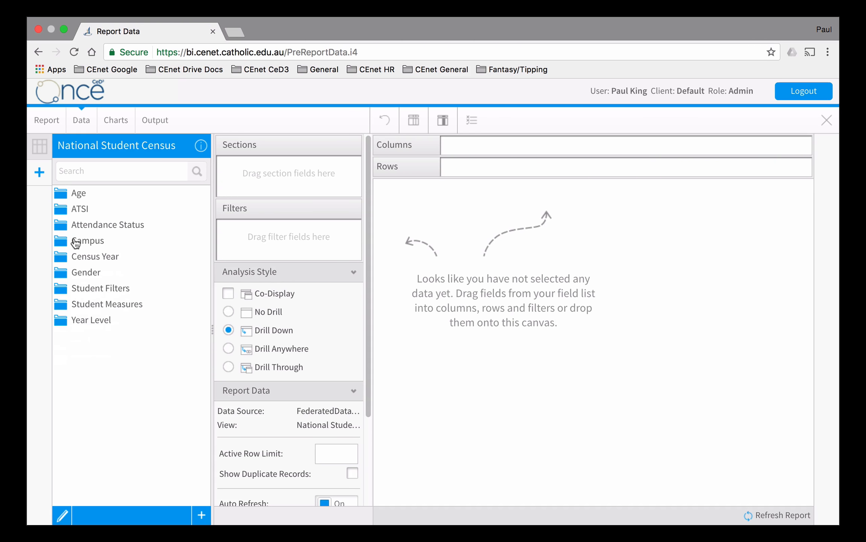
click(79, 303)
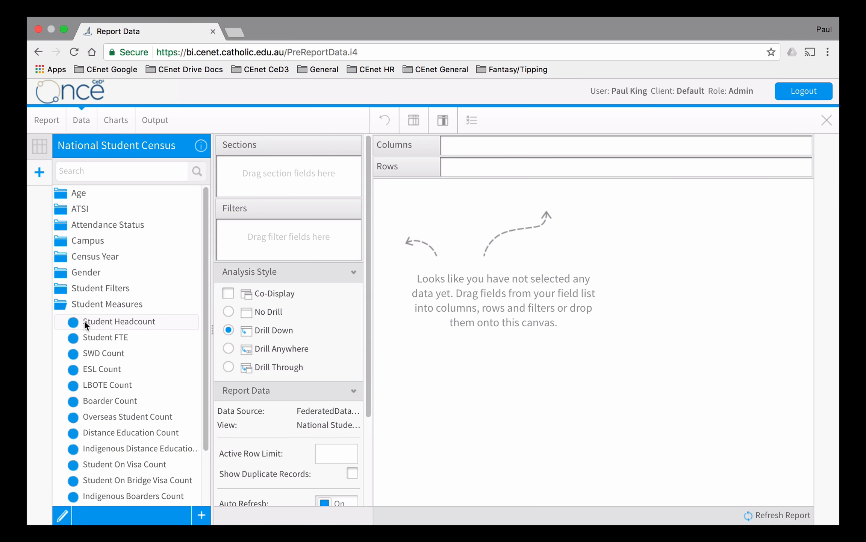
mouse_move(85, 323)
click(100, 306)
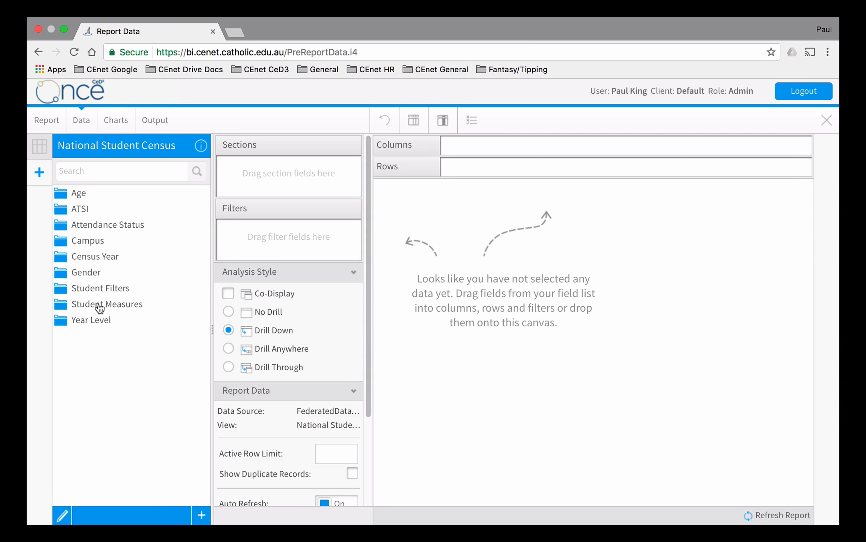
- Add the Census Year and Year Level Desc fields to the report as its first two columns
click(91, 256)
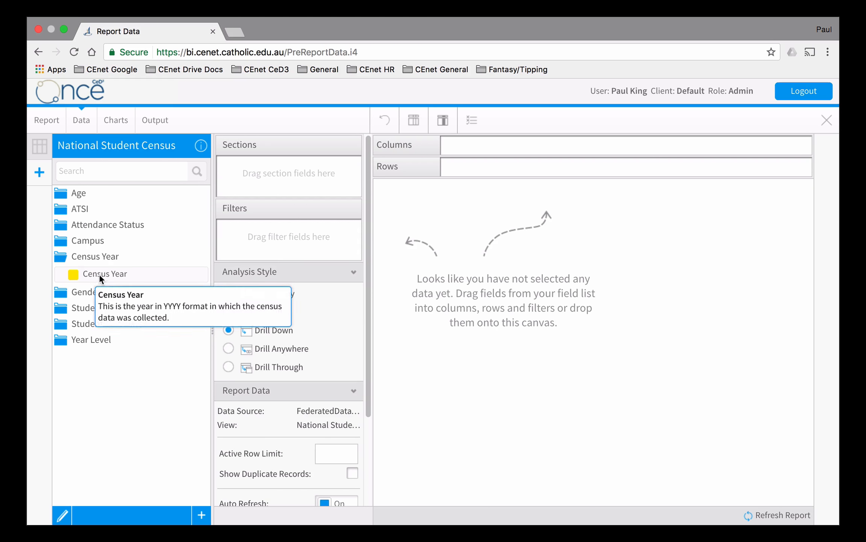
drag(99, 274, 429, 196)
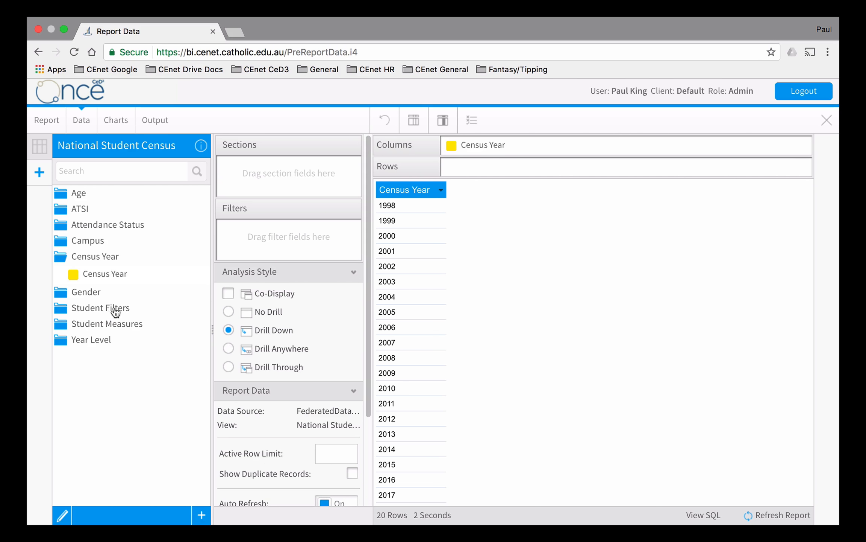
click(94, 341)
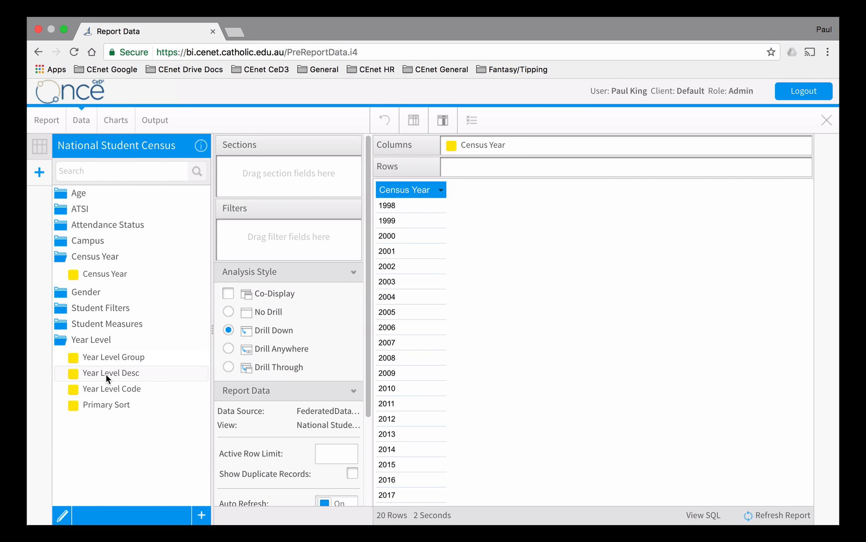
drag(107, 372, 574, 150)
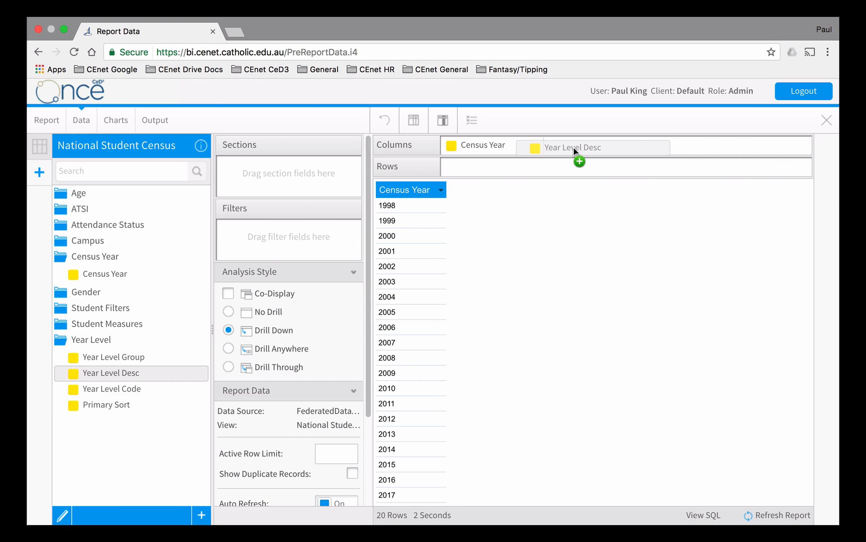
drag(573, 147, 528, 219)
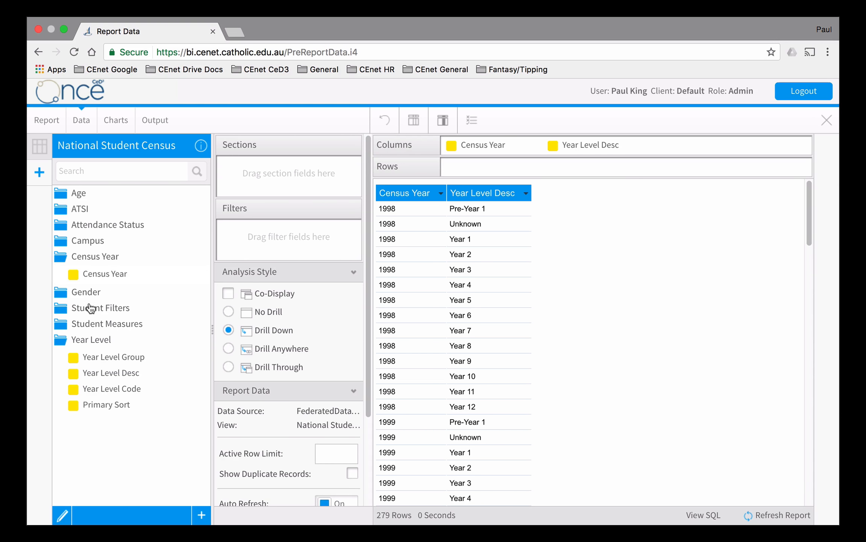
- Add Gender Desc and the Student Headcount measure as further columns after Year Level Desc
click(88, 292)
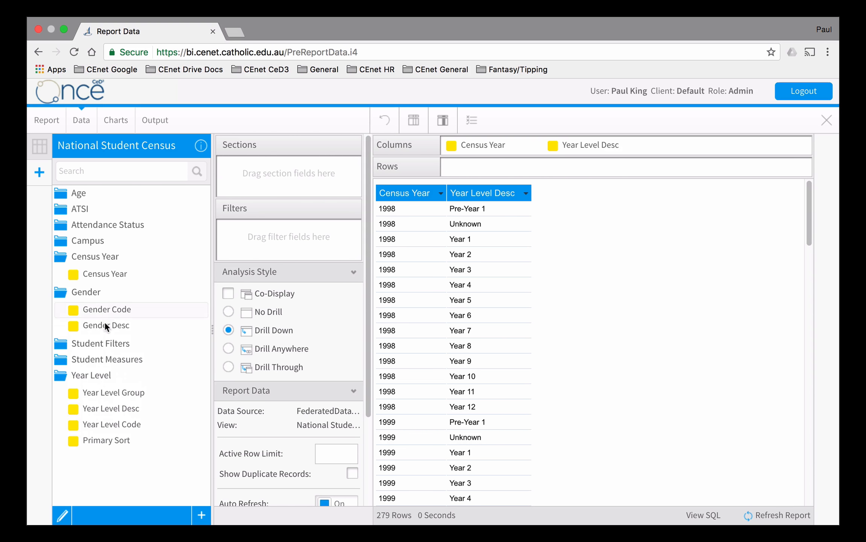
drag(106, 325, 517, 279)
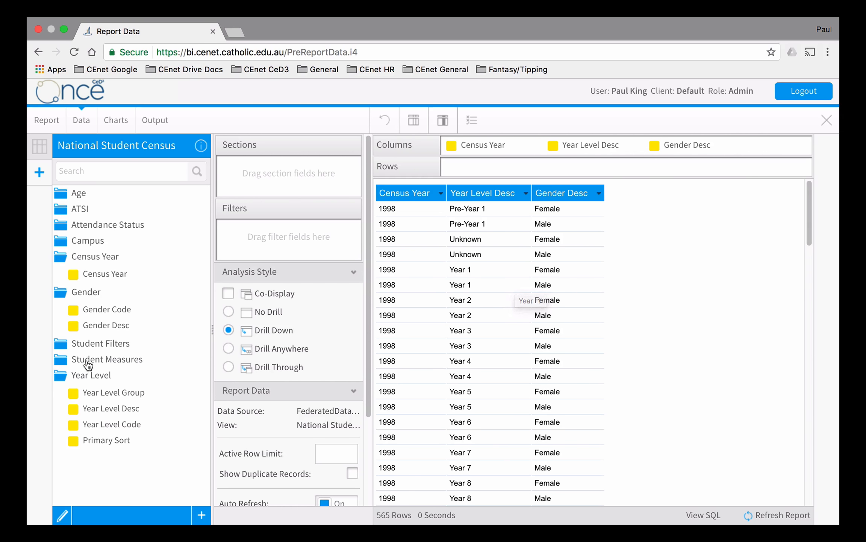
click(87, 360)
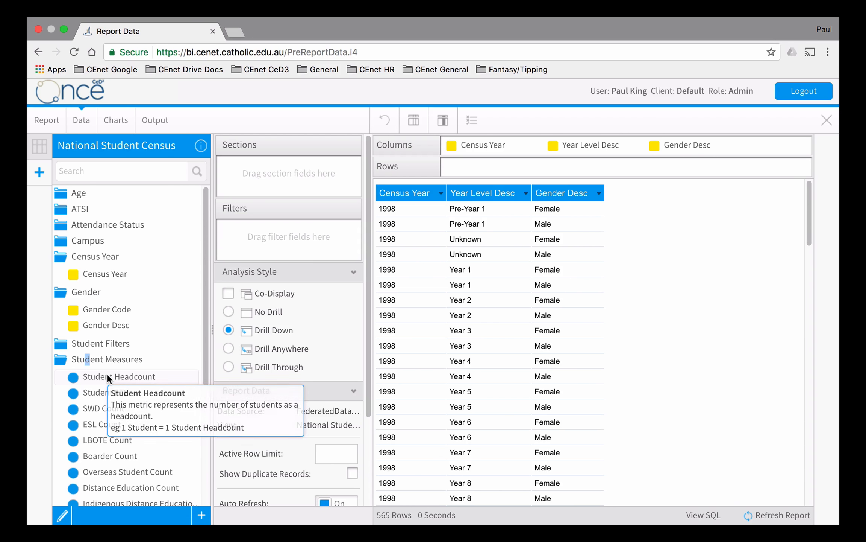
drag(108, 378, 681, 322)
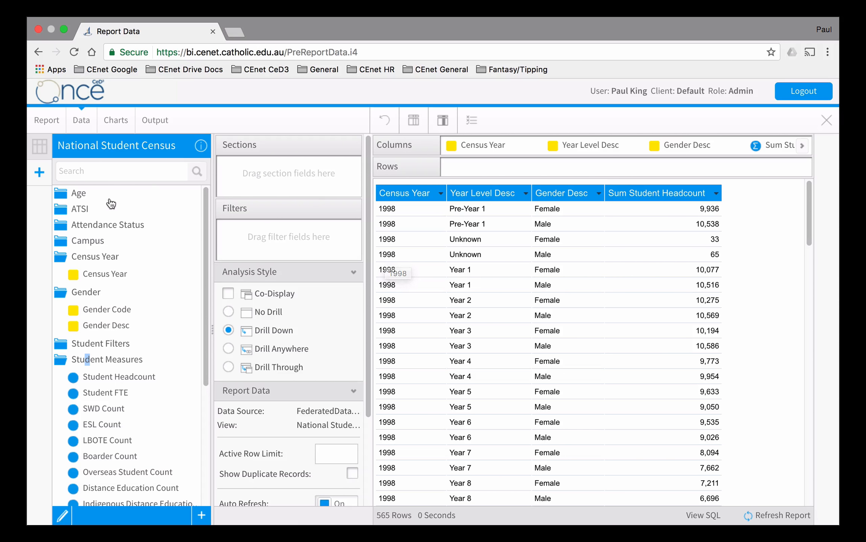
- Start saving the report and name it "VC Training Report 1"
click(47, 122)
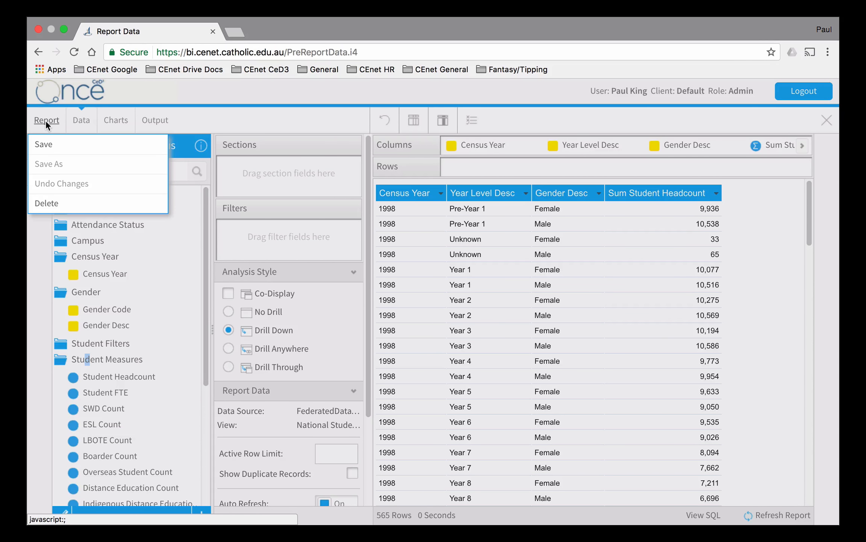
click(49, 143)
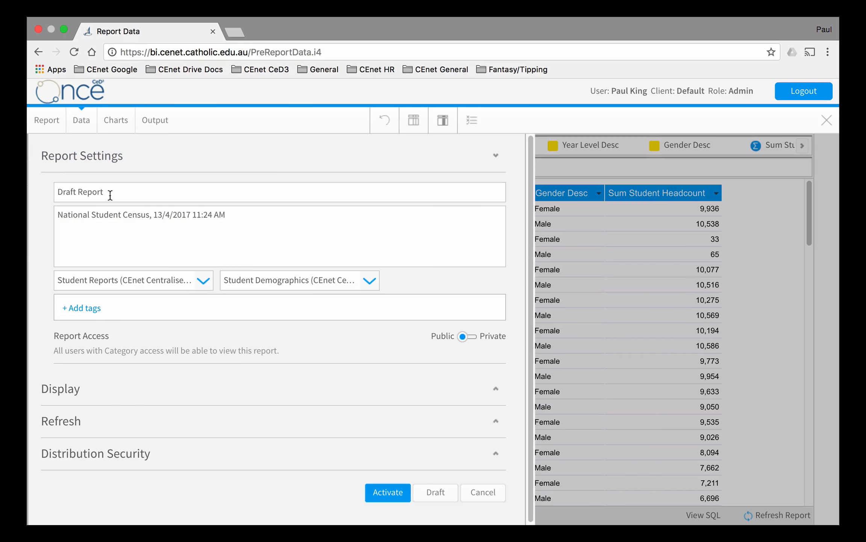
drag(110, 193, 27, 191)
text(VC)
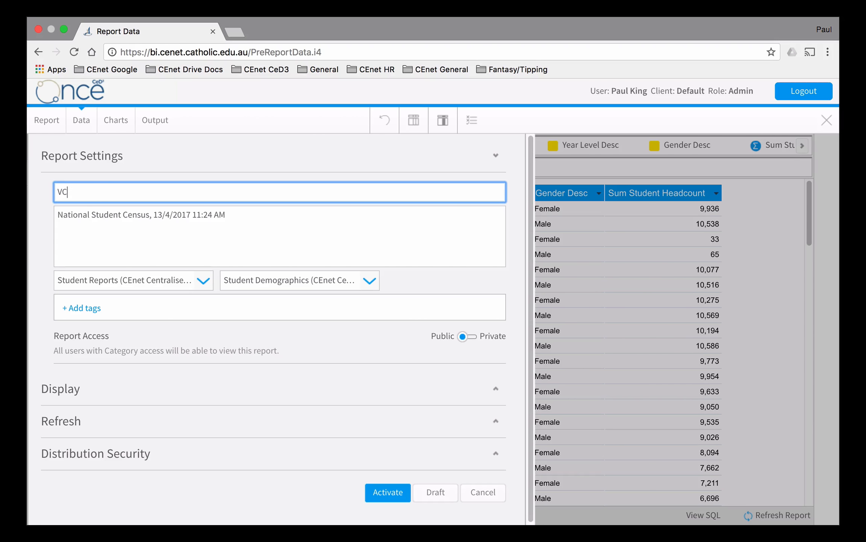
text( Training Report 1)
click(205, 277)
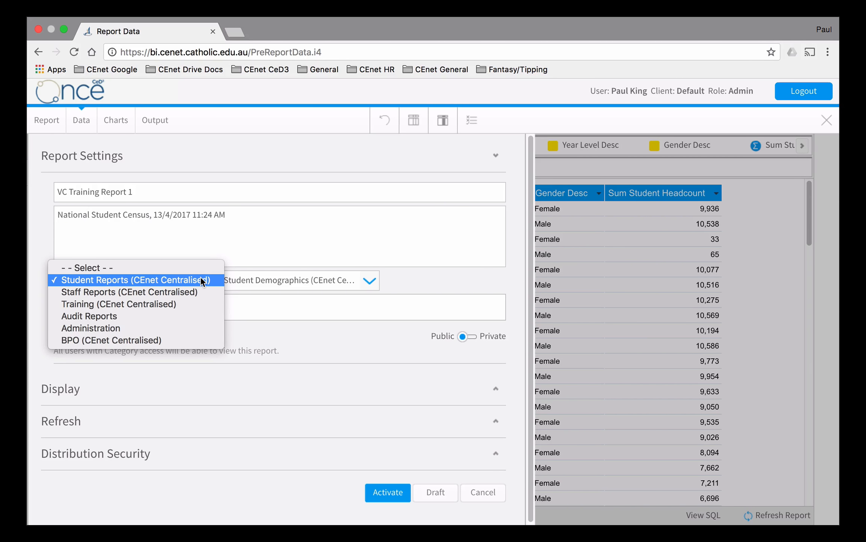
click(202, 281)
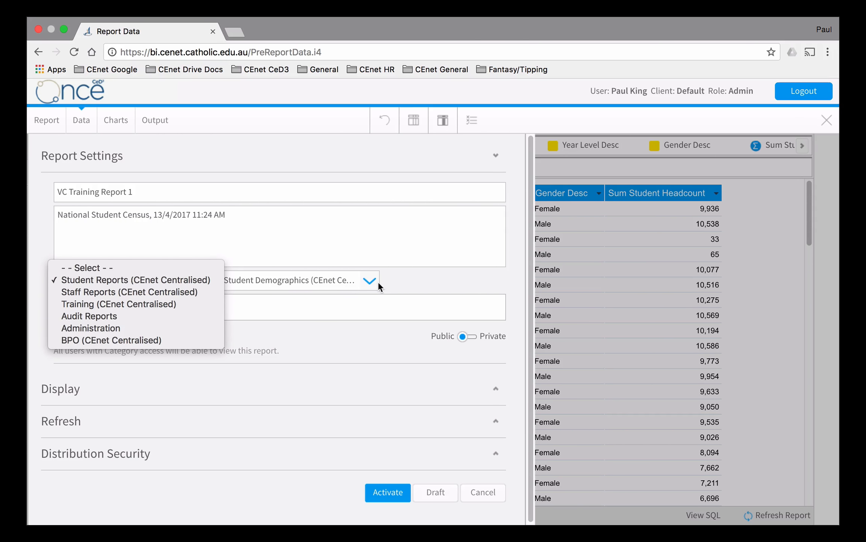
click(369, 281)
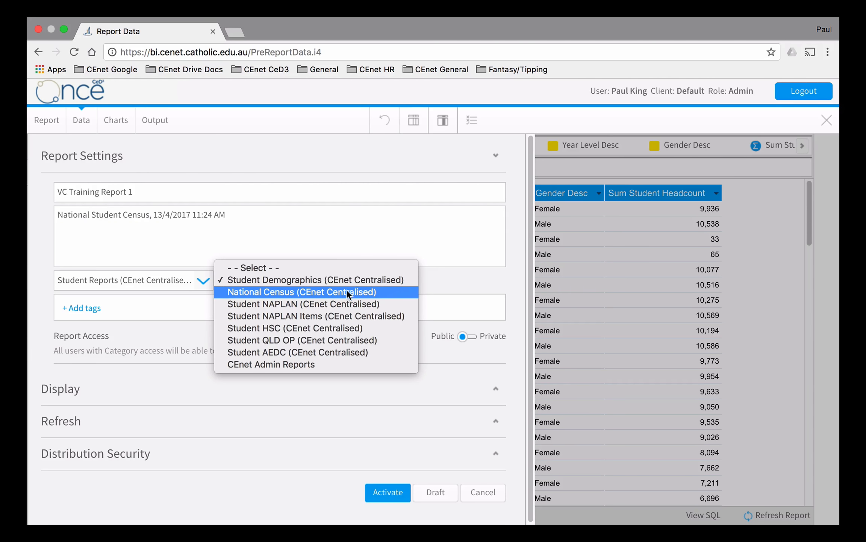
click(355, 246)
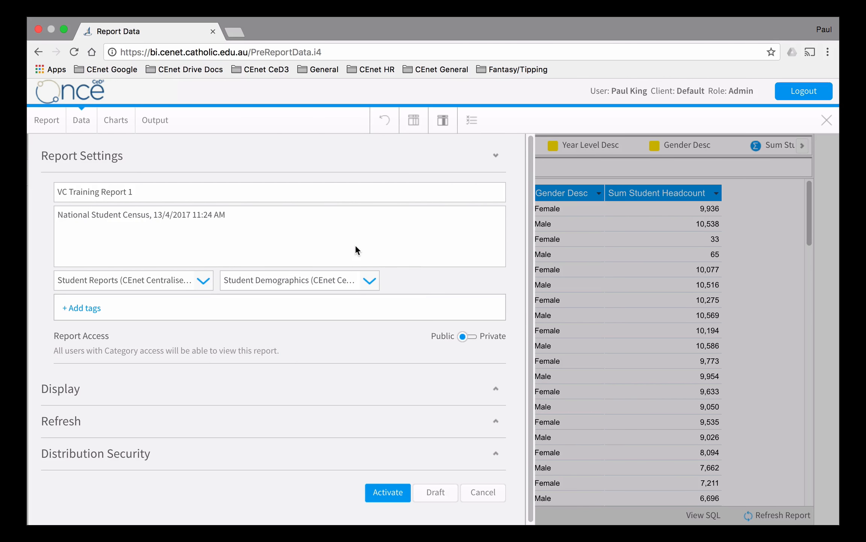
- Assign the report to the Training (CEnet Centralised) category and VC Training Reports subcategory, and activate it
click(202, 281)
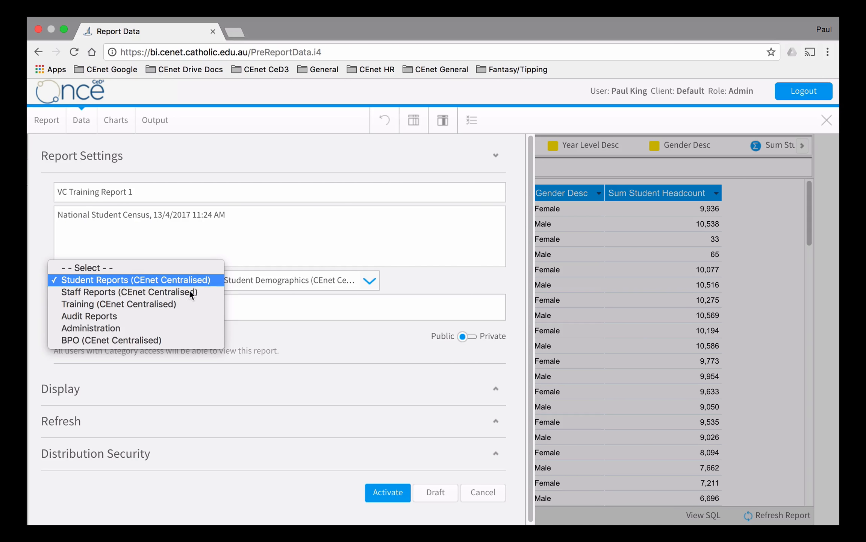
click(121, 306)
click(369, 283)
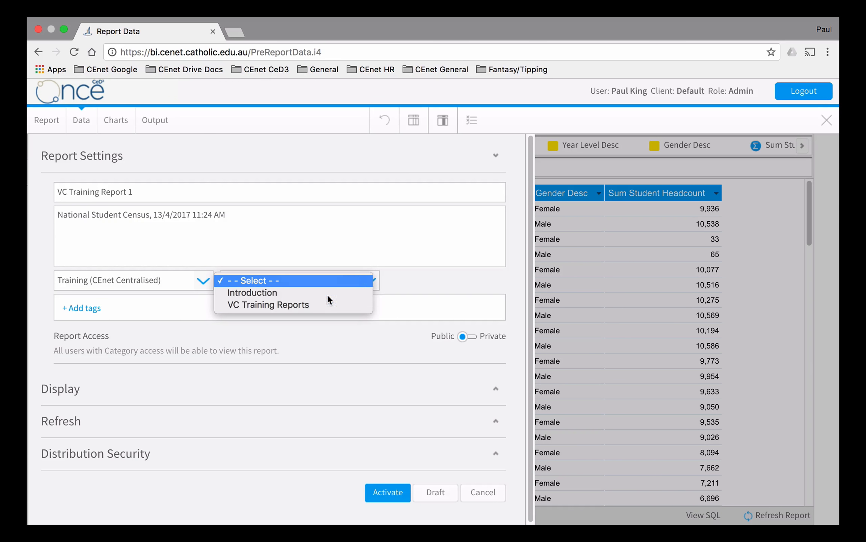
click(310, 303)
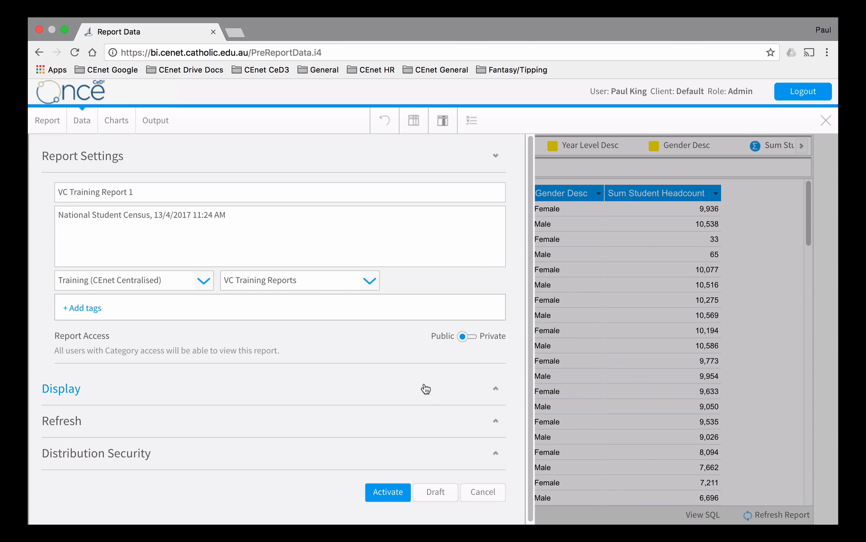
click(384, 490)
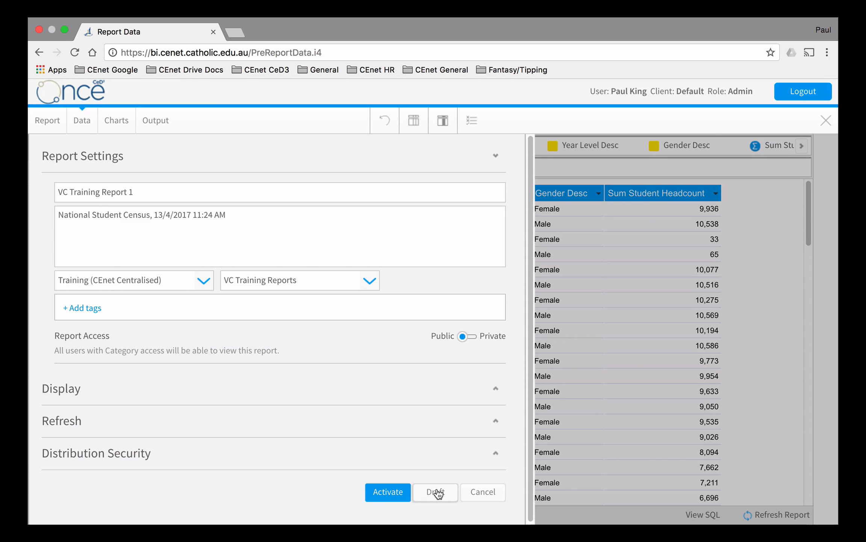
click(385, 490)
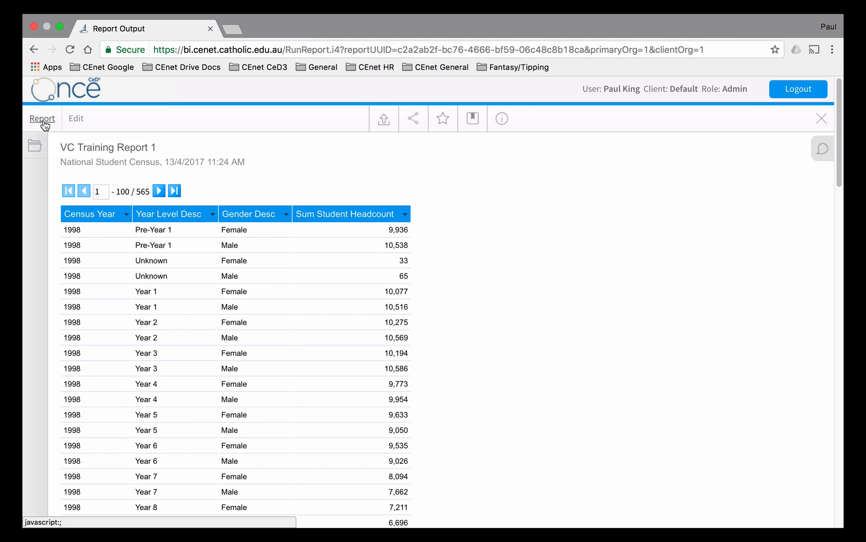
- Make a copy of VC Training Report 1 for editing
click(44, 119)
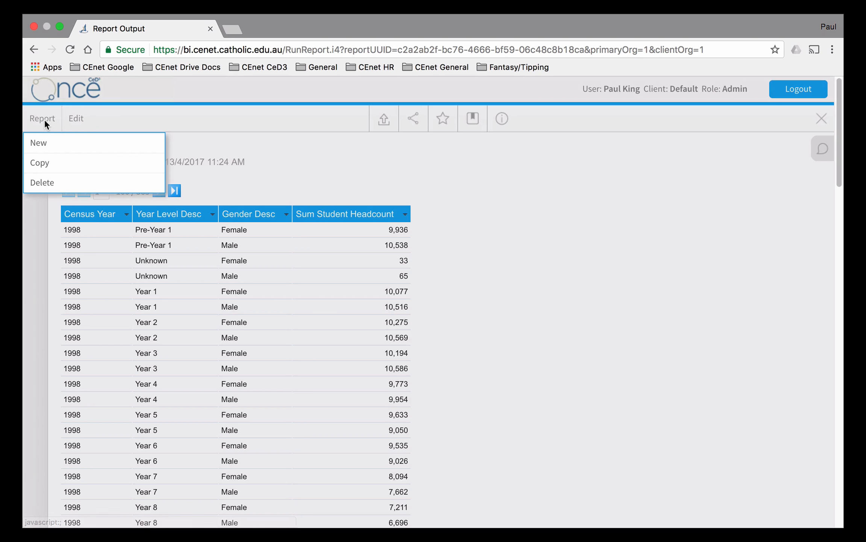
click(48, 165)
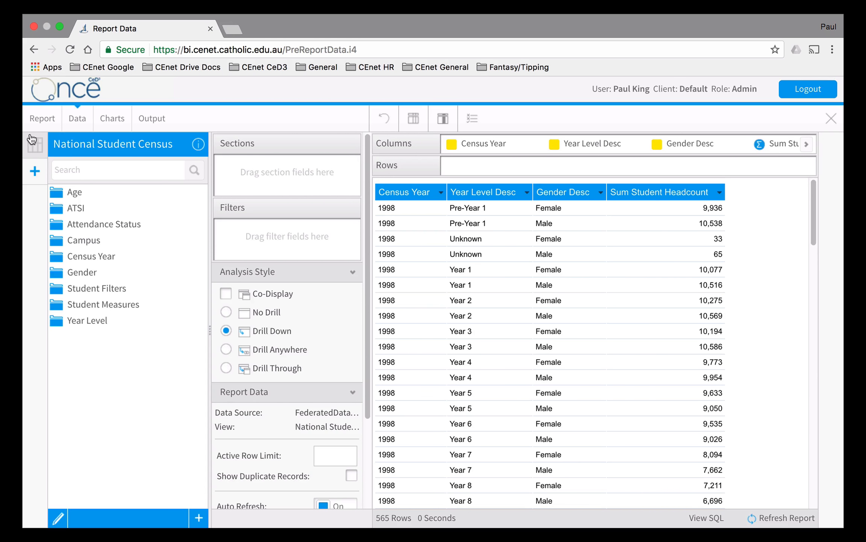
- Review the copied report's save settings and close them without saving
click(41, 118)
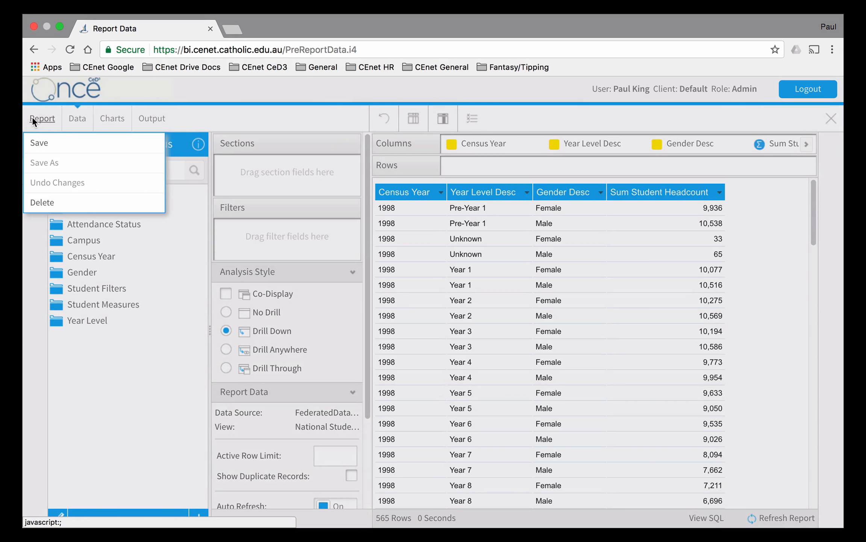
click(48, 146)
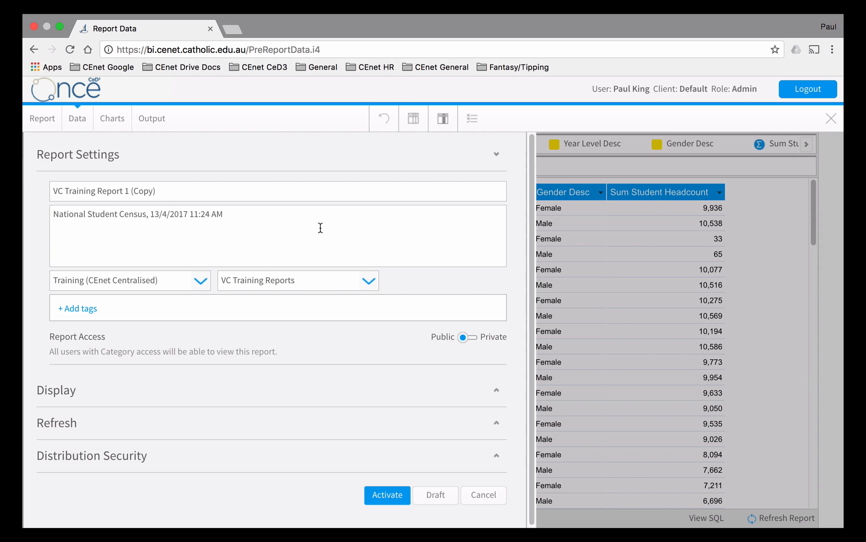
click(487, 498)
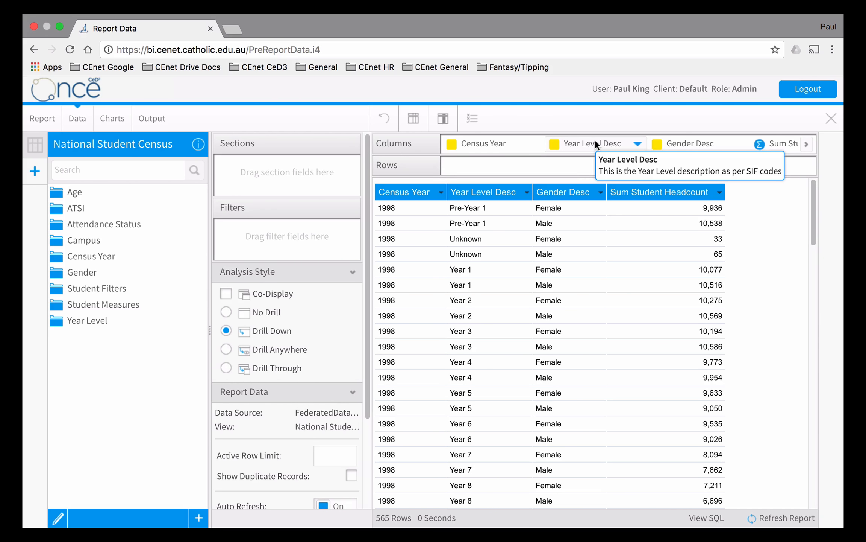
- Remove Year Level Desc and Gender Desc from the report's columns, keeping Census Year and Student Headcount
drag(594, 141, 90, 328)
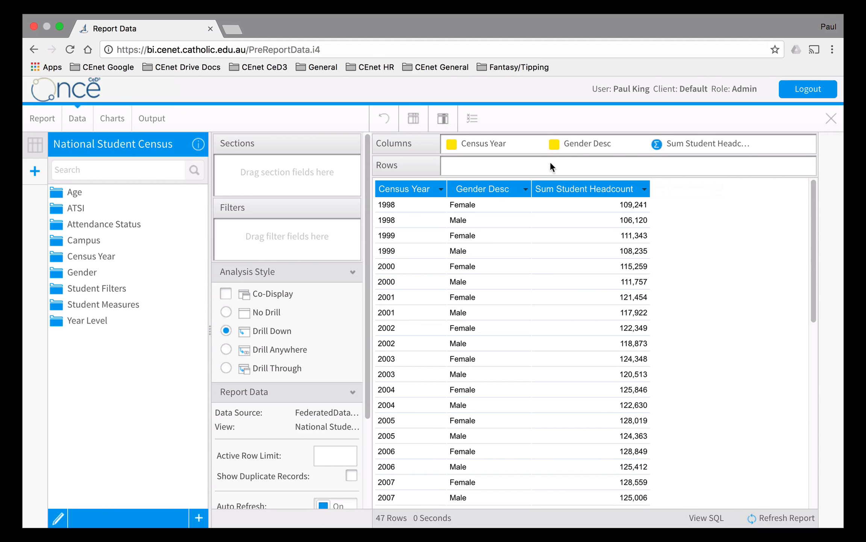
drag(584, 143, 97, 351)
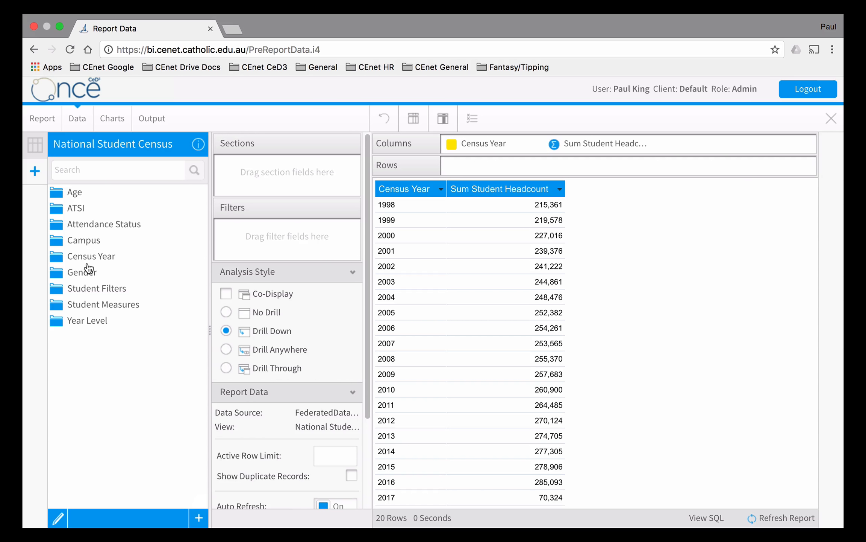
- Start a new calculated field and name it "Forecasted Headcount"
click(199, 520)
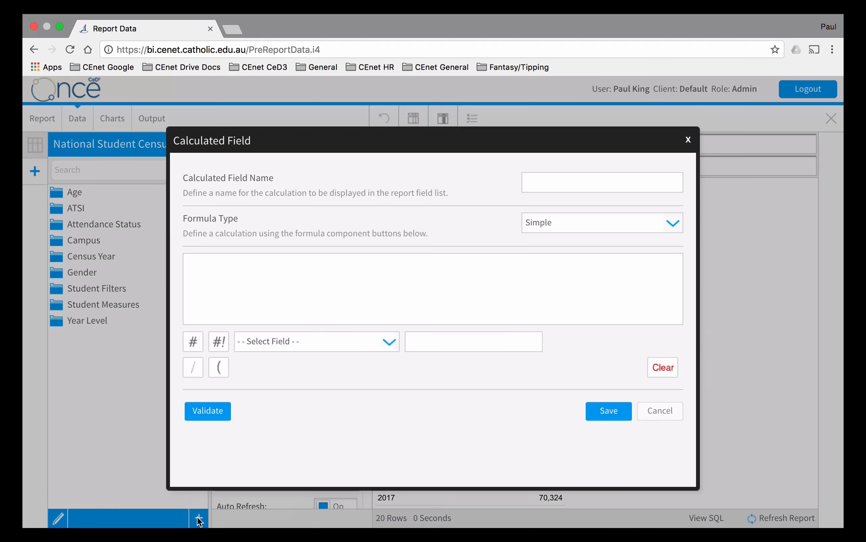
click(589, 188)
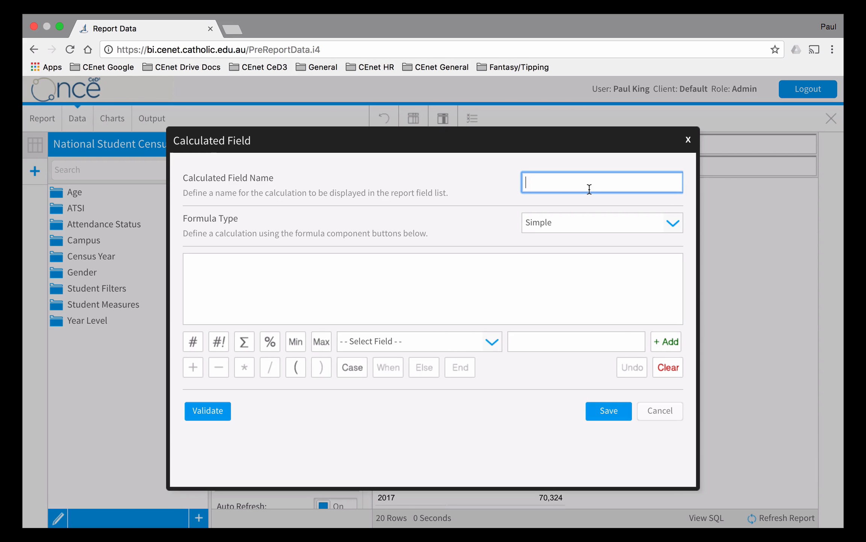
text(Student Headcount)
drag(557, 182, 479, 178)
text(Foreca)
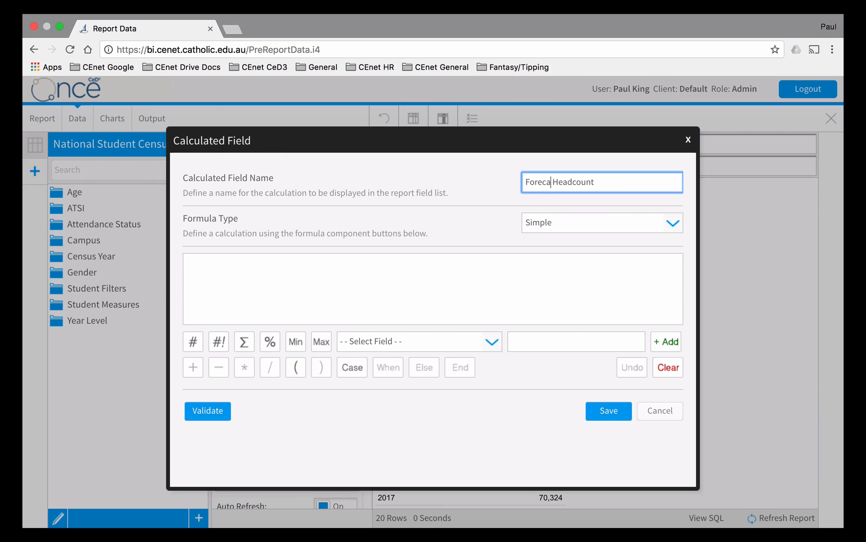
text(sted)
click(454, 277)
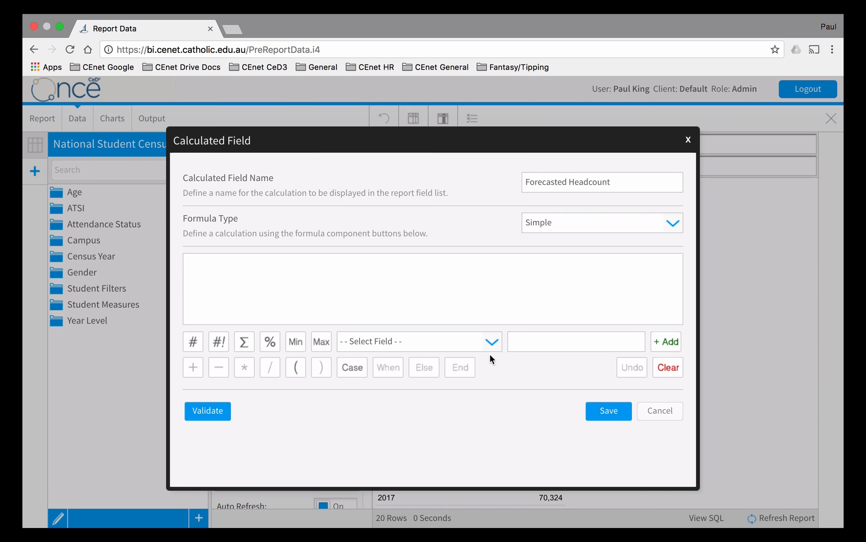
- Build the calculated field's simple formula as Student Headcount * 1.05
click(492, 341)
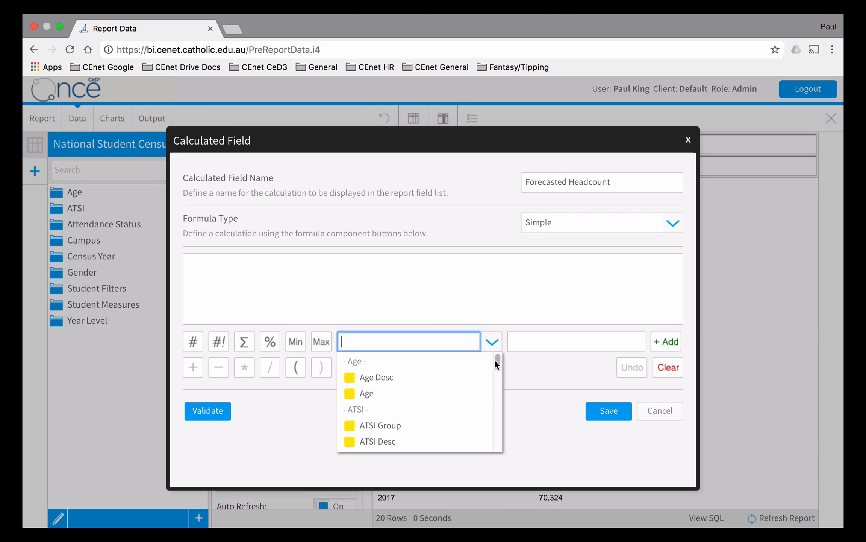
text(stud)
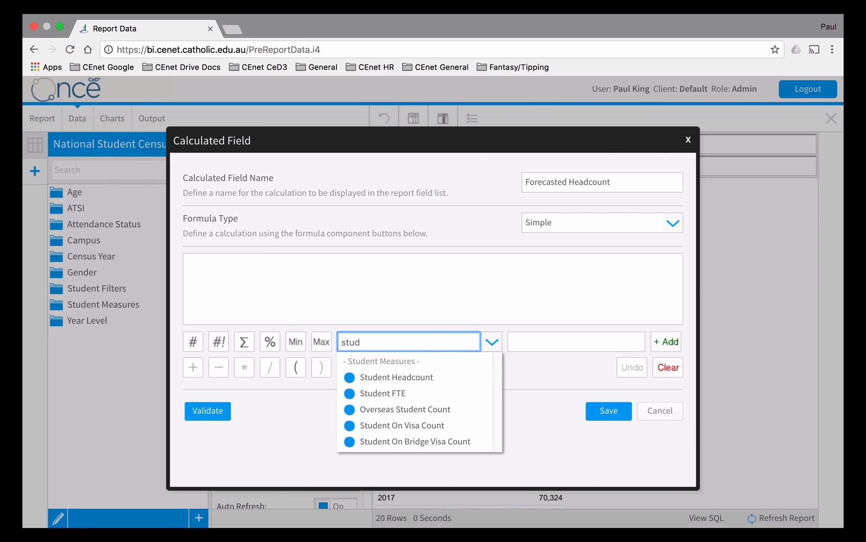
click(440, 377)
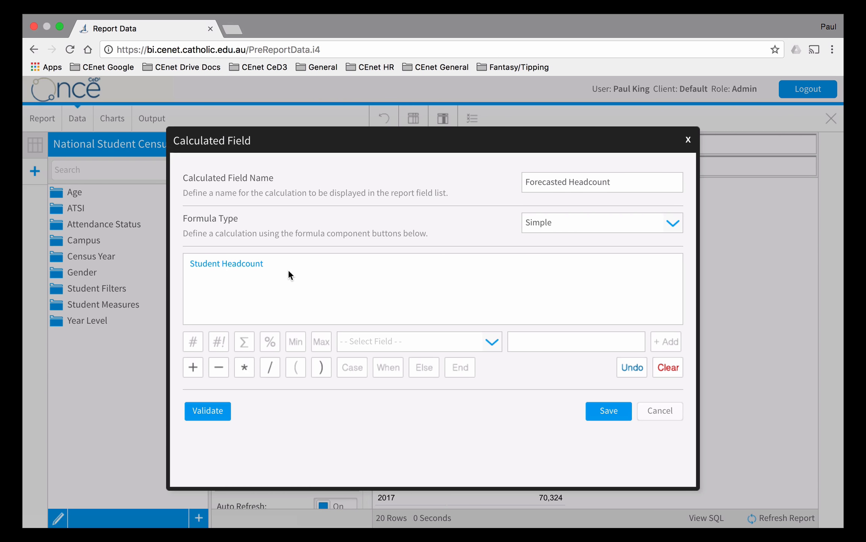
click(245, 369)
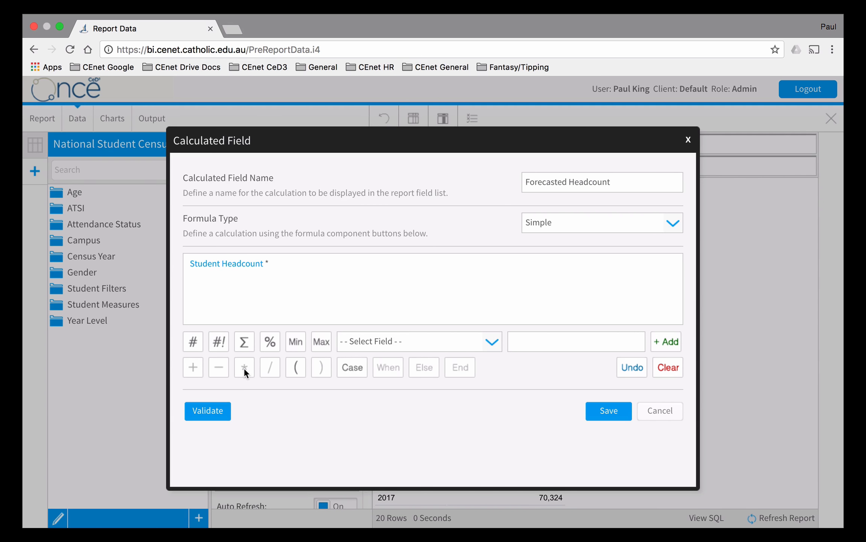
click(512, 340)
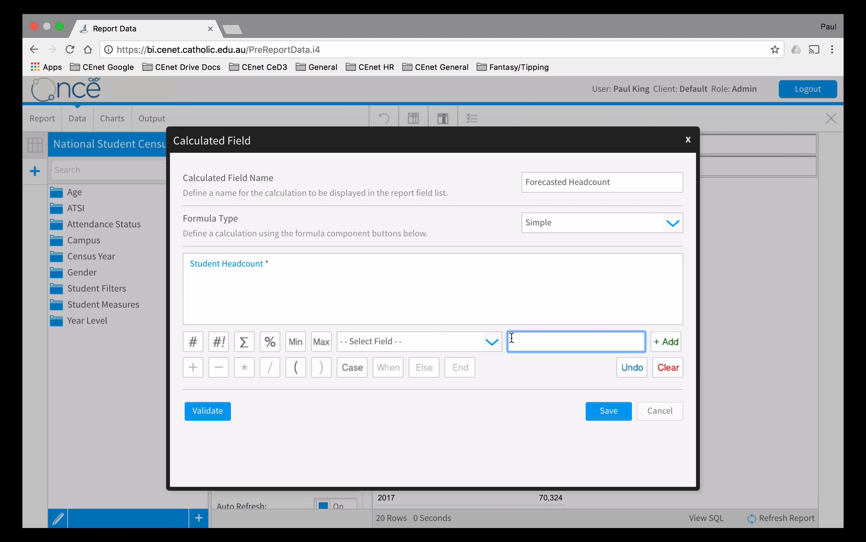
text(1.05)
click(671, 343)
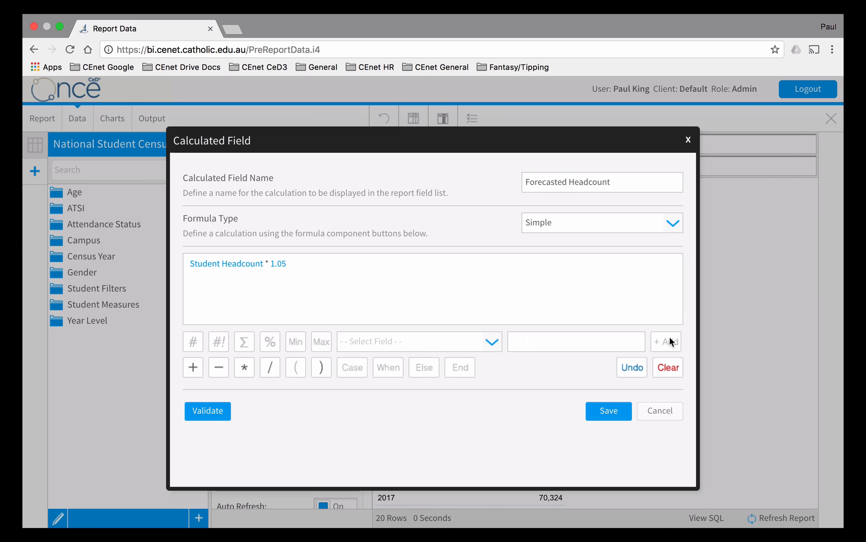
- Validate and save the Forecasted Headcount formula, and expand the Calculated Fields folder to show the field
click(209, 412)
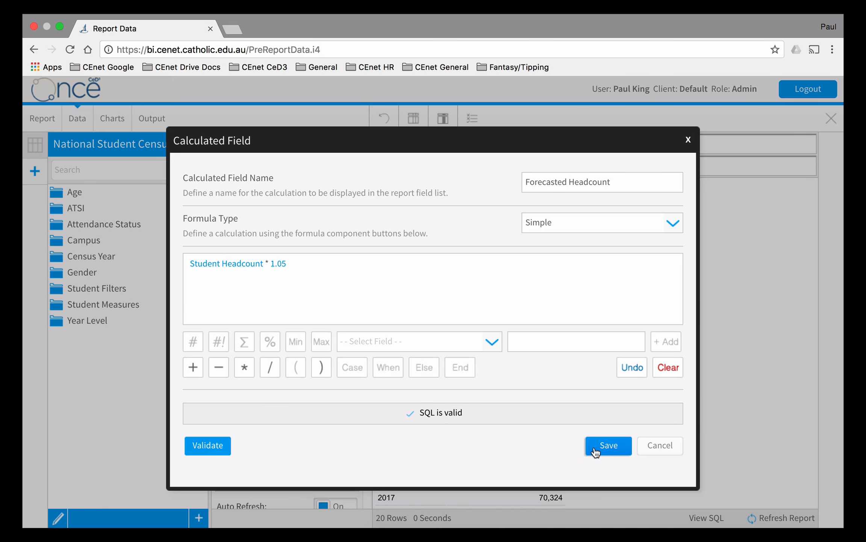
click(606, 445)
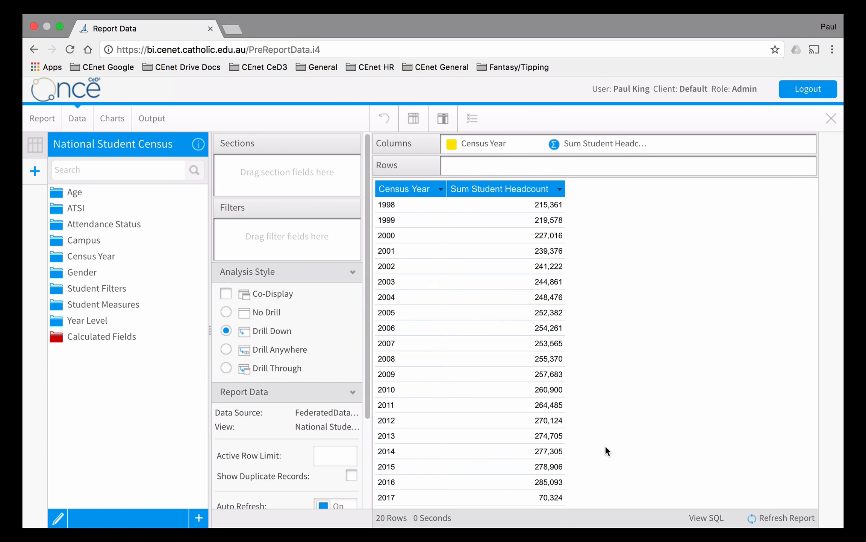
click(80, 338)
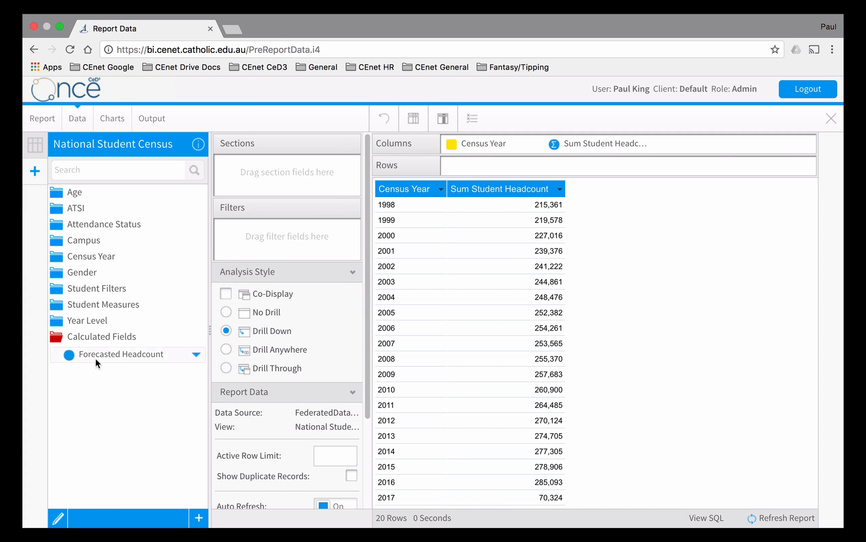